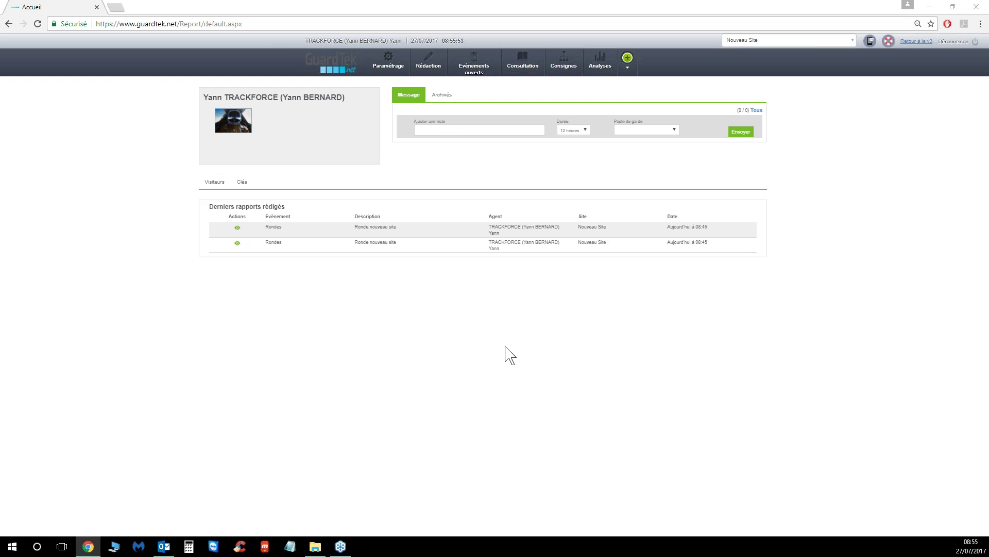
# Open the Paramétrage dropdown from the top navigation bar
pyautogui.moveTo(386, 65)
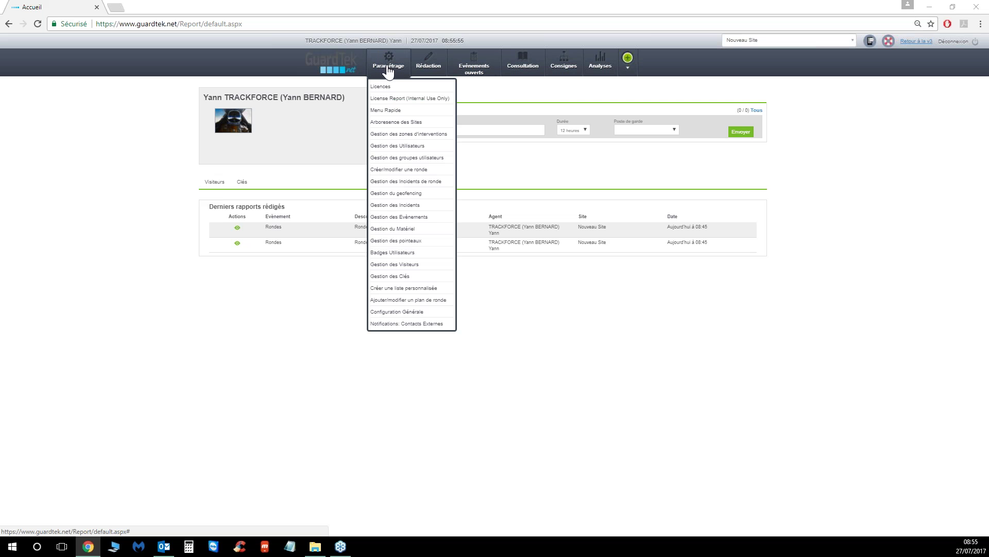
# Go to Créer/modifier une ronde and keep Nouveau Site as the selected site
pyautogui.click(395, 173)
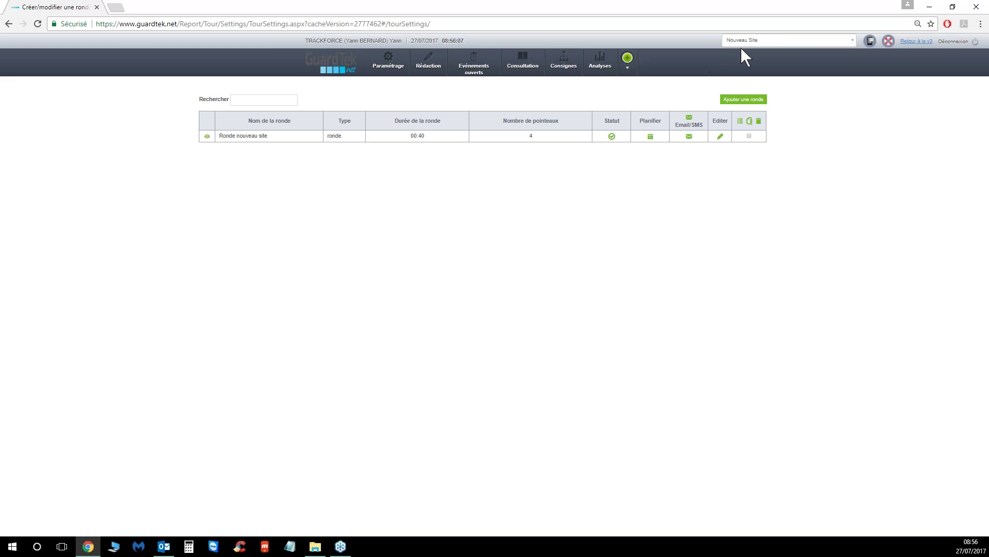
pyautogui.click(760, 42)
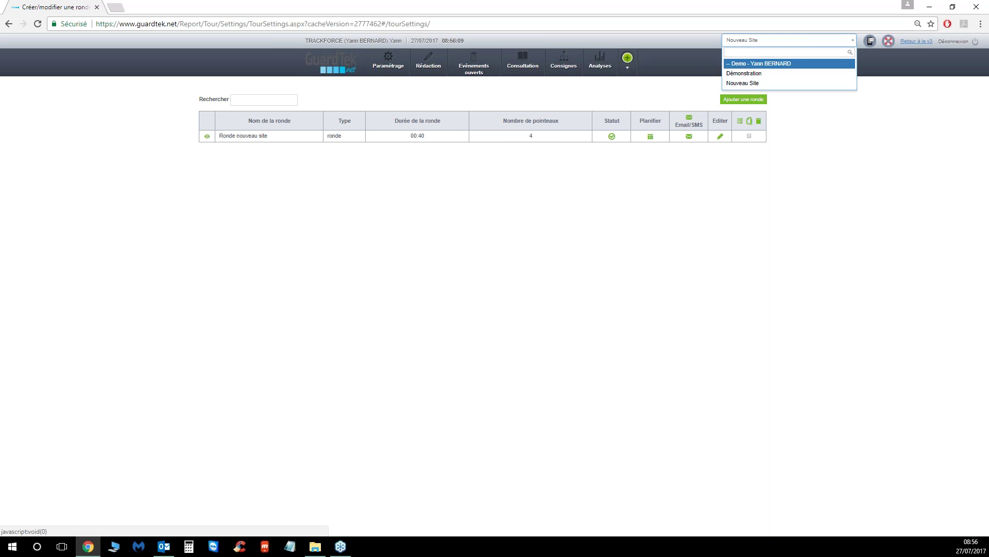
pyautogui.click(743, 83)
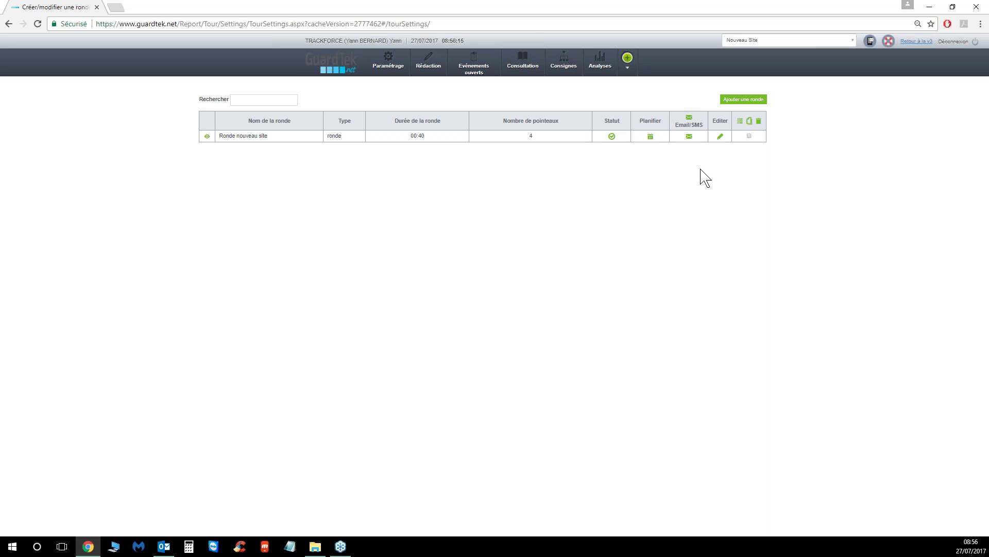
# Open Email/SMS notifications for 'Ronde nouveau site' and start a new recipient's notification types
pyautogui.click(689, 137)
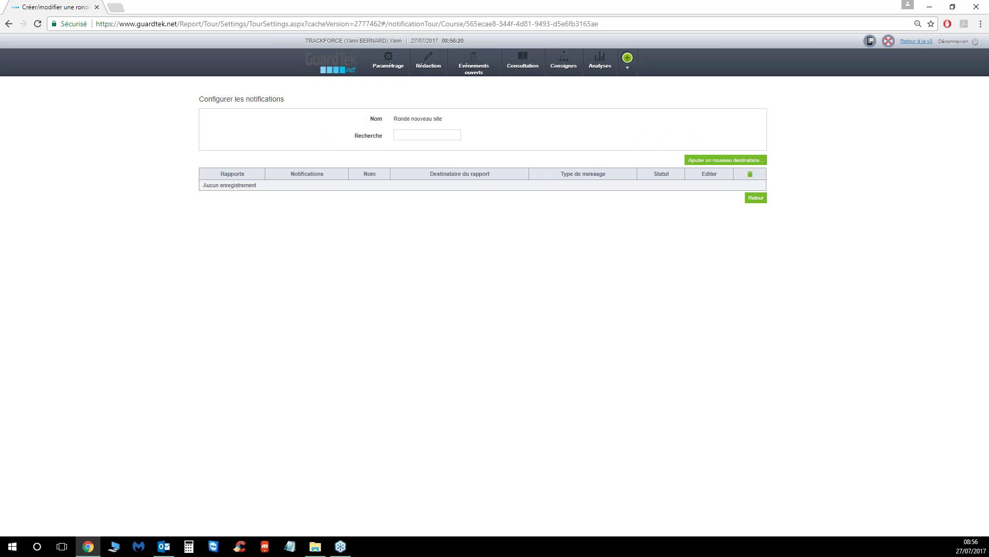
pyautogui.click(722, 162)
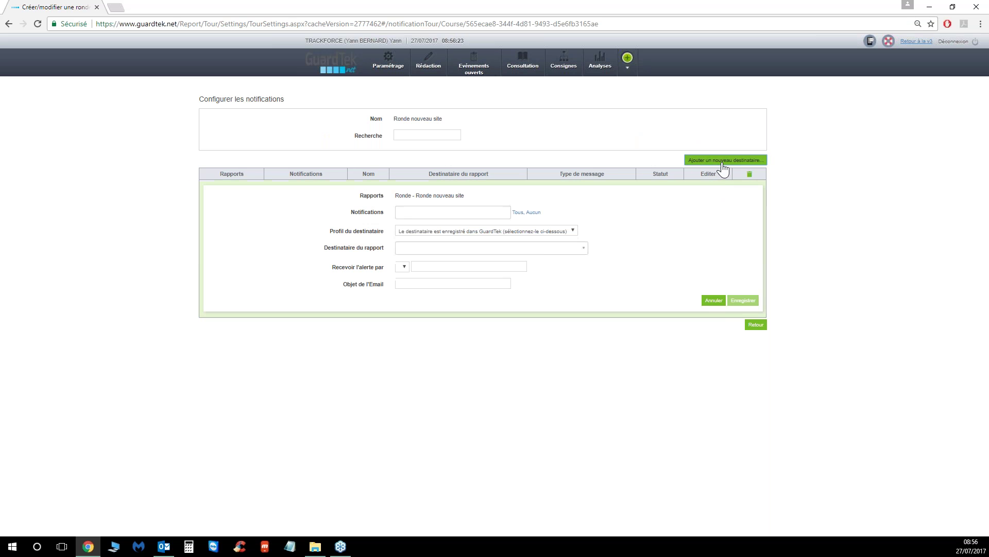
pyautogui.click(482, 214)
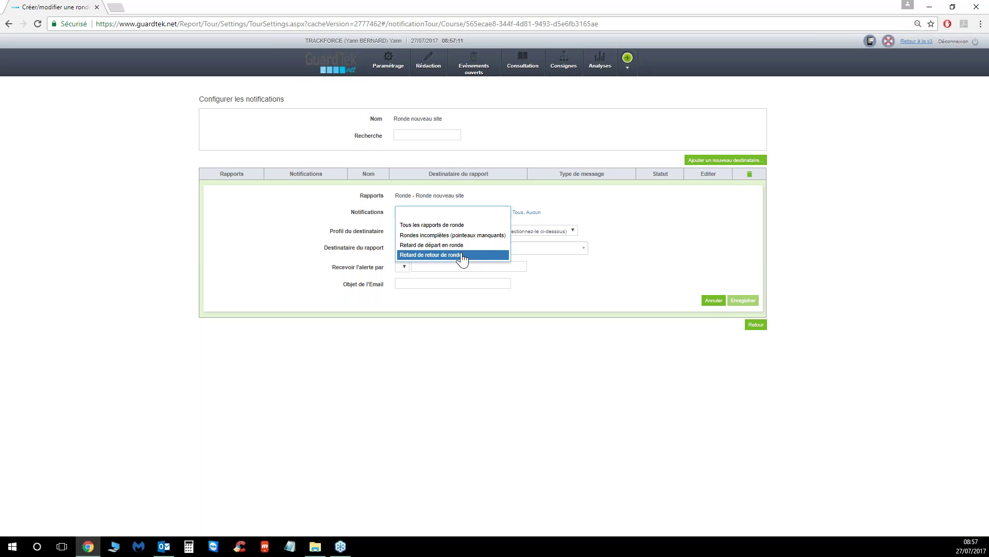
# Select all notification types, then remove both Retard types, keeping all reports and incomplete rounds
pyautogui.click(624, 209)
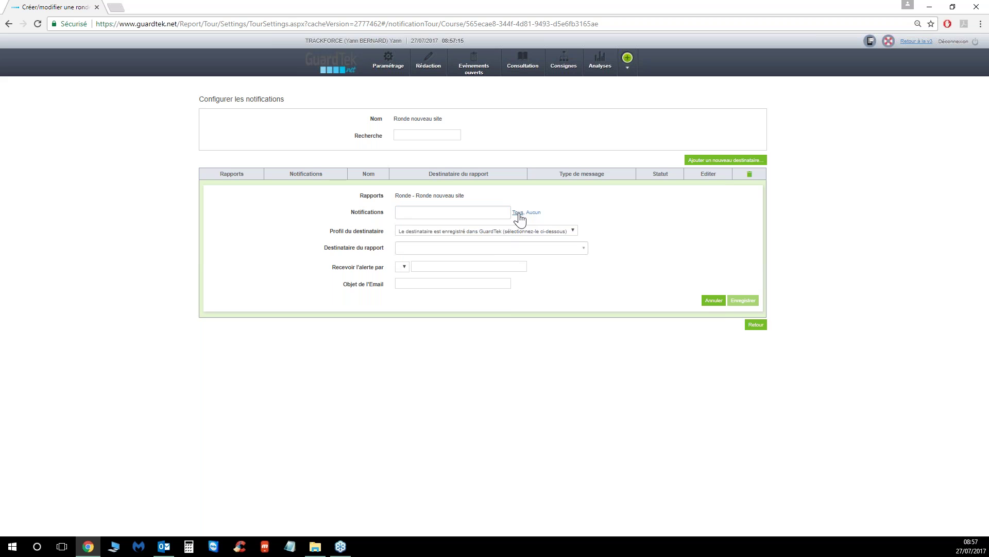
pyautogui.click(518, 213)
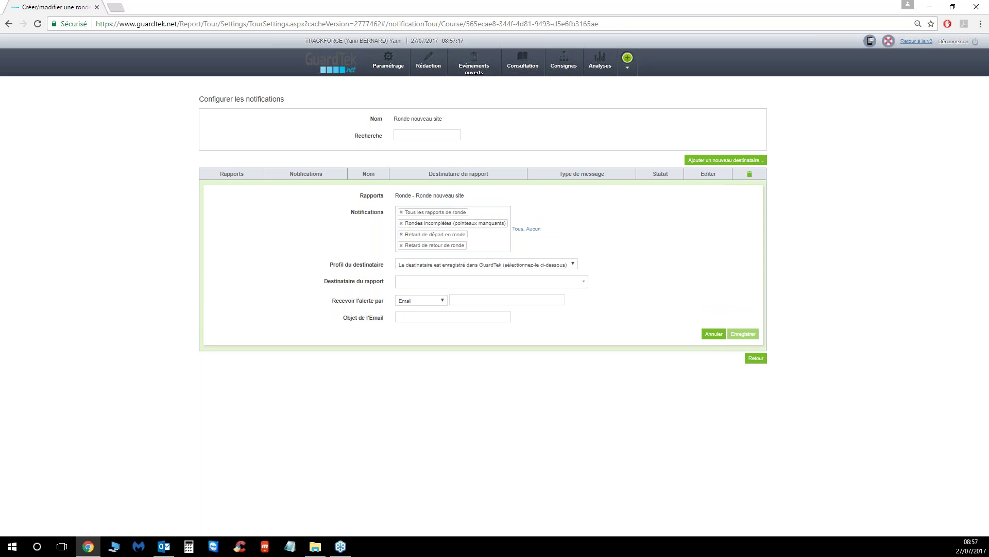
pyautogui.click(534, 228)
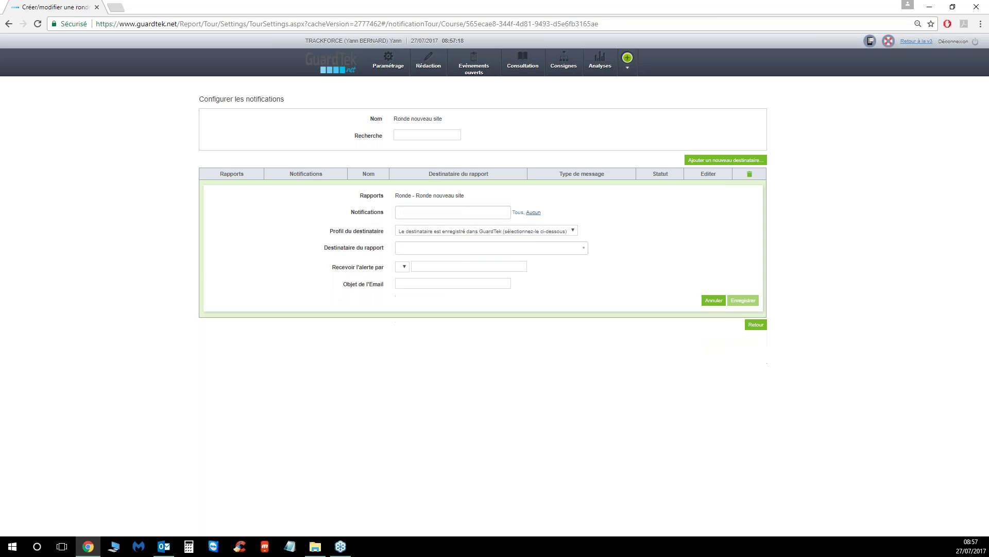
pyautogui.click(518, 212)
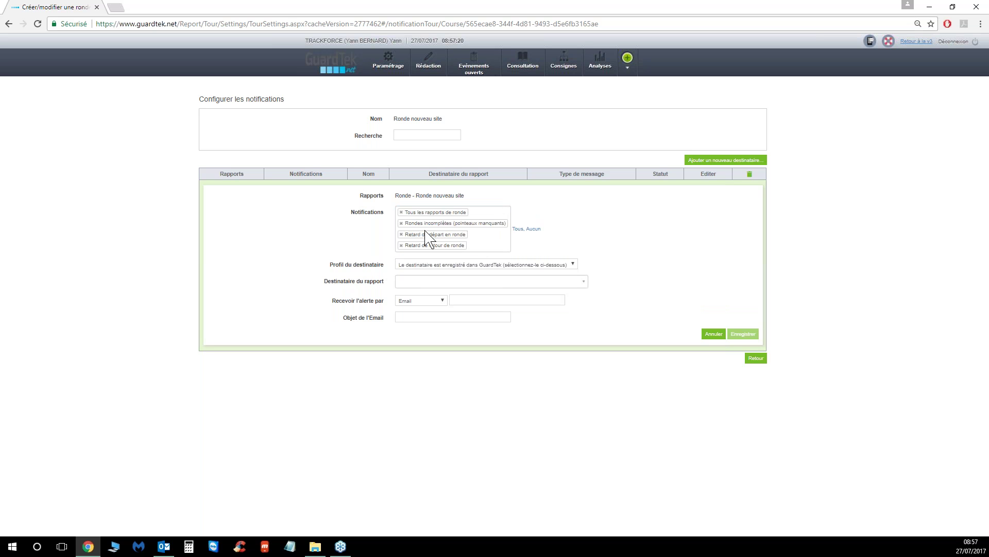
pyautogui.click(401, 223)
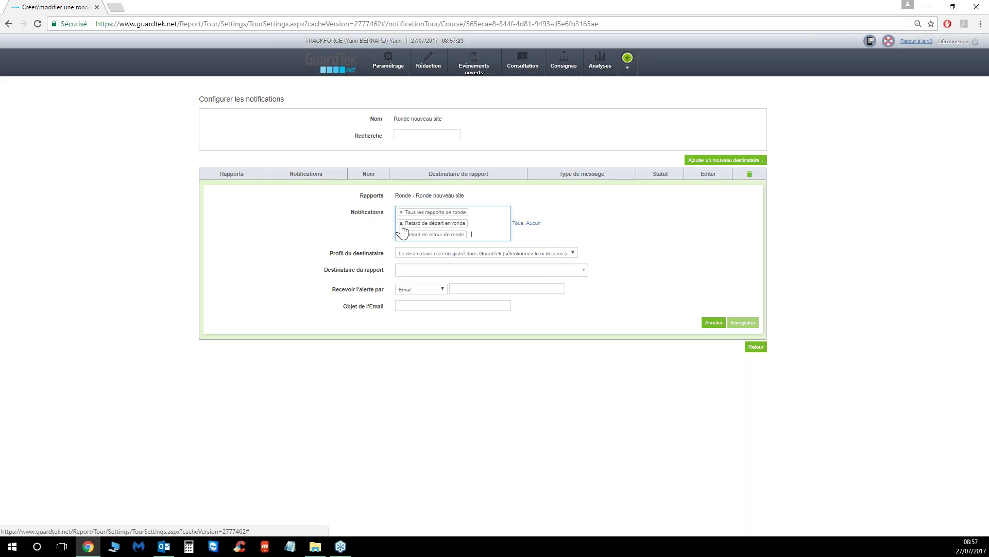
pyautogui.click(401, 223)
pyautogui.click(401, 224)
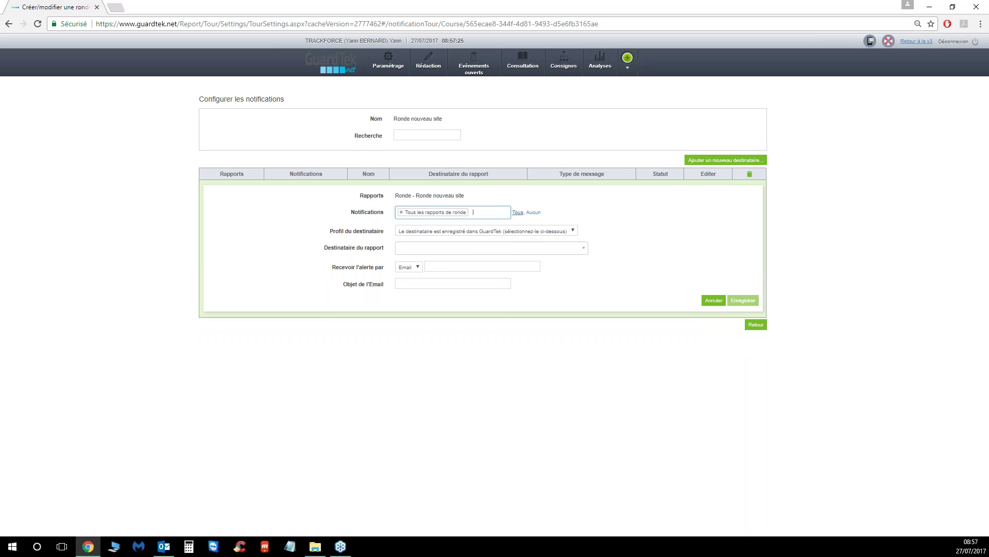
pyautogui.click(517, 217)
pyautogui.click(401, 235)
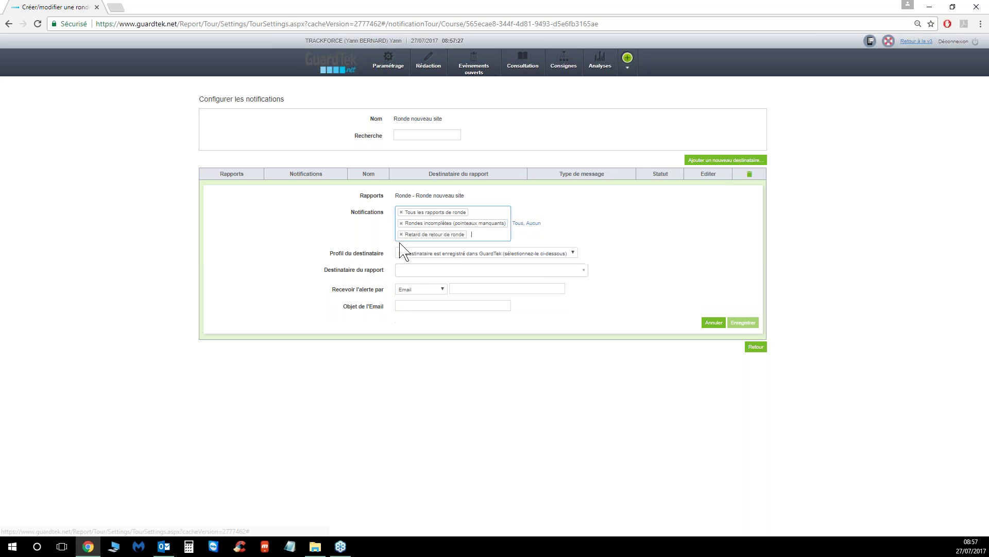
pyautogui.click(401, 235)
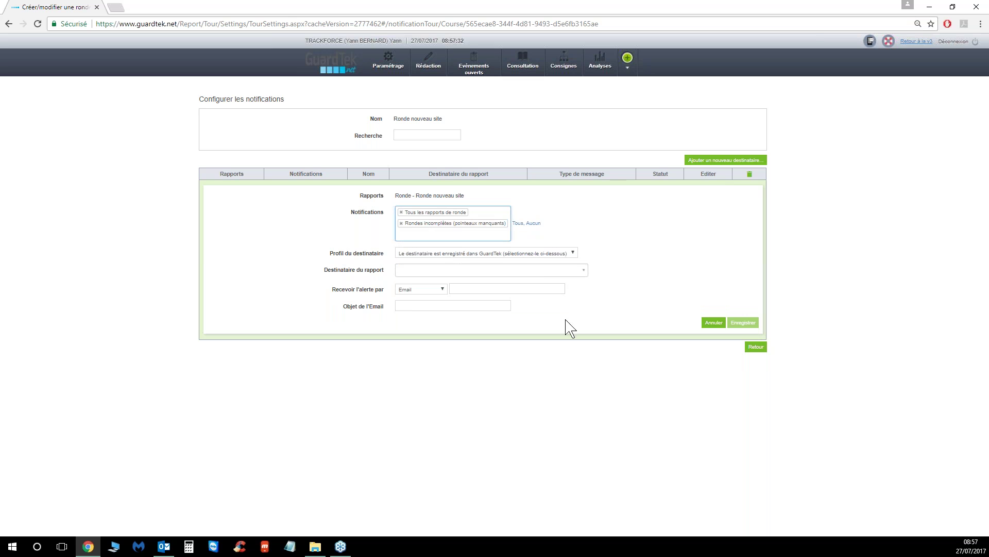
# Pick the registered GuardTek user as report recipient, keeping the profile and Email alerts
pyautogui.click(536, 254)
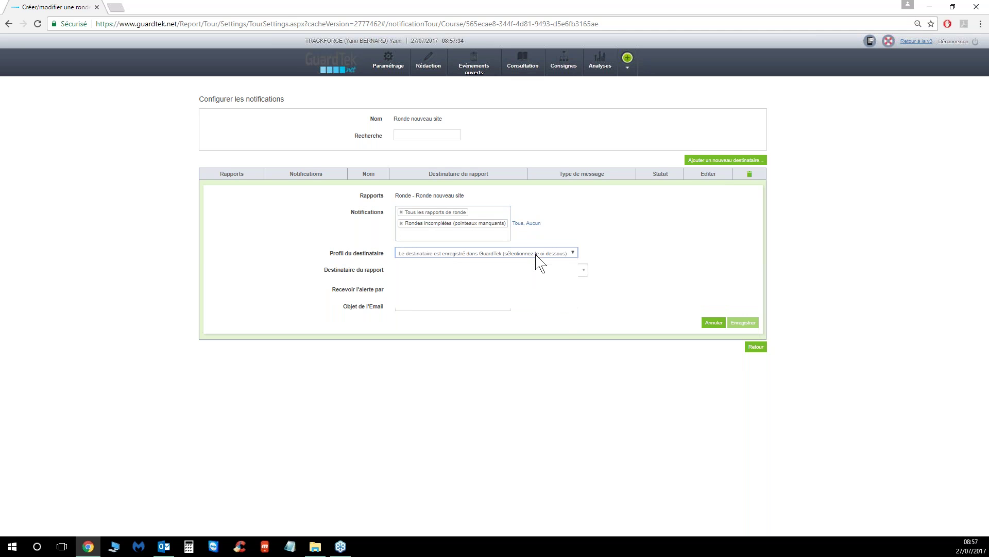
pyautogui.click(505, 272)
pyautogui.click(504, 275)
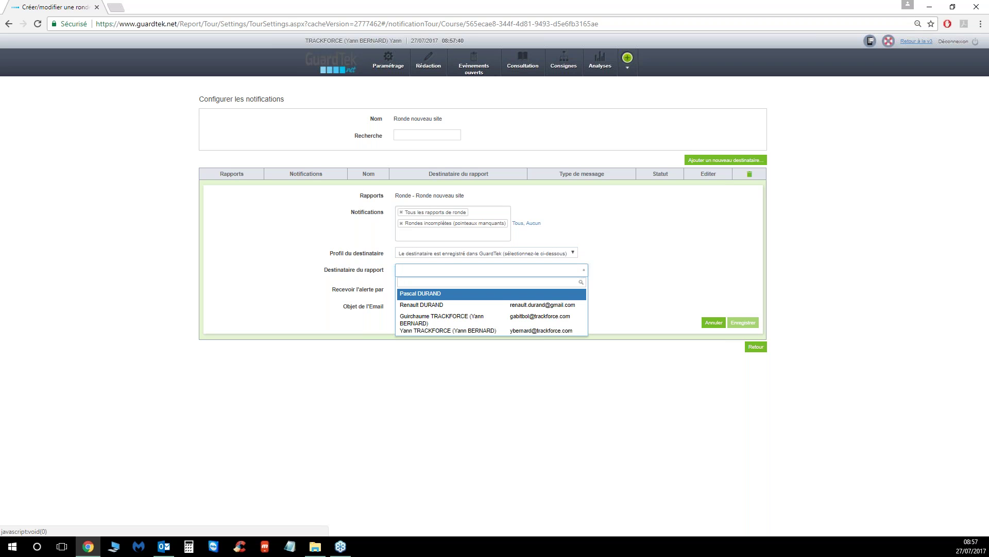
pyautogui.click(470, 331)
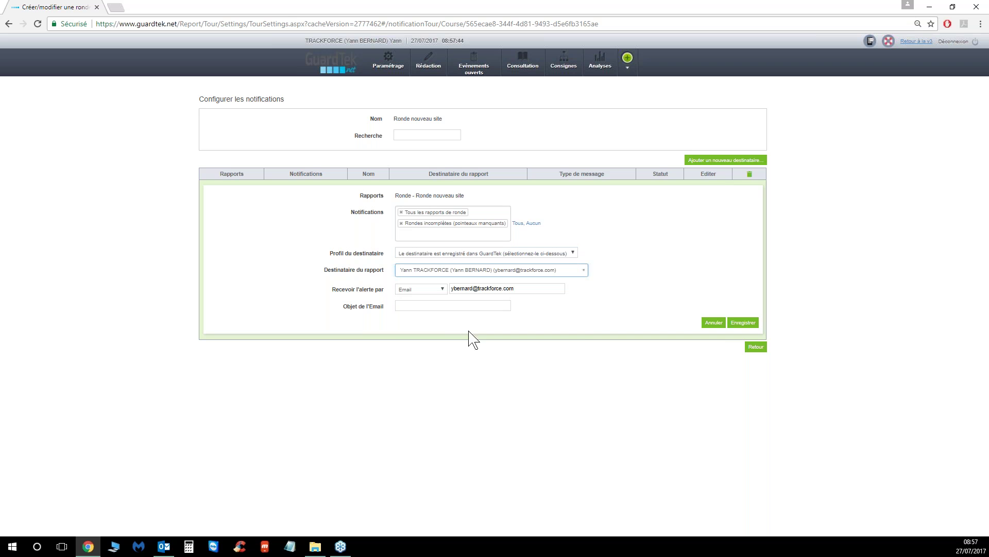
pyautogui.click(445, 289)
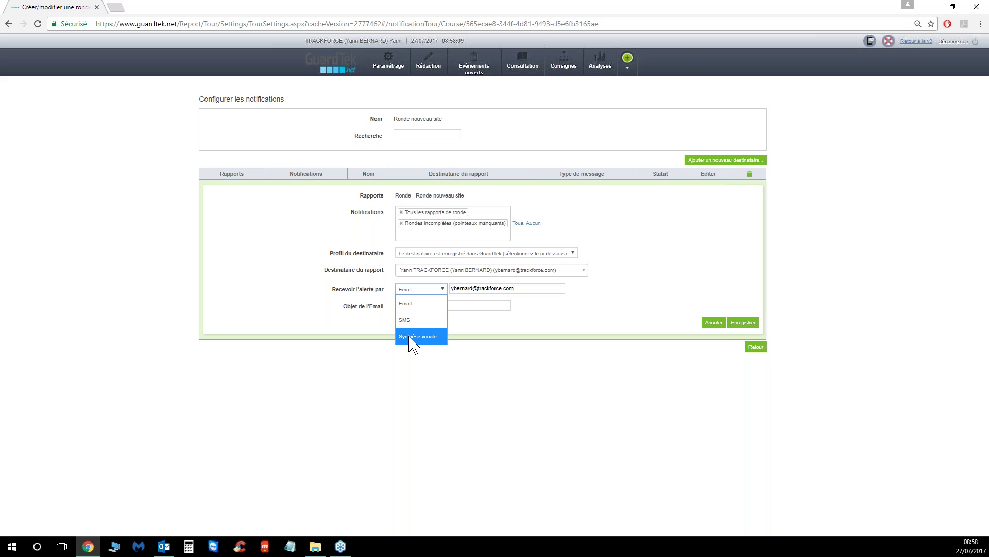
pyautogui.click(561, 329)
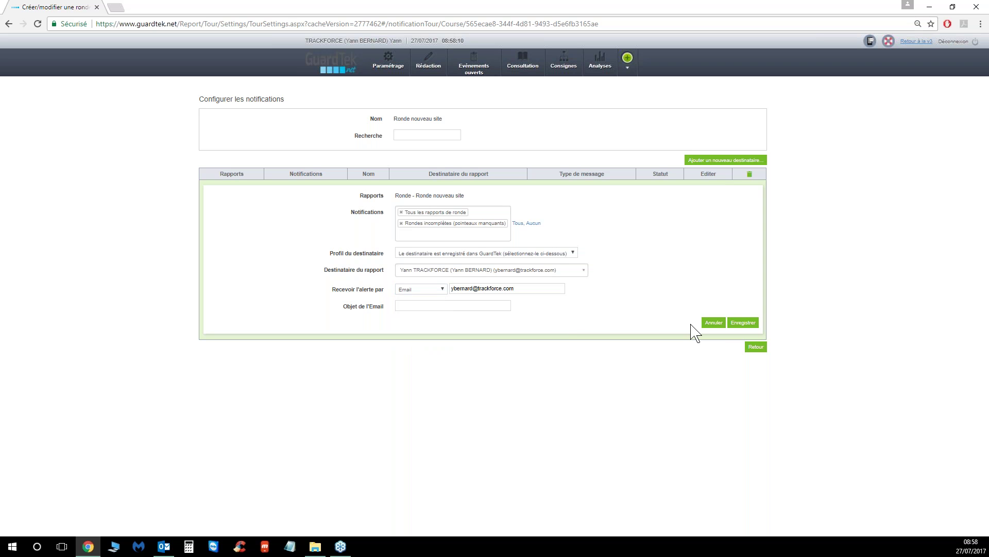
# Save the email recipient, then start a Rondes incomplètes entry for the same registered user
pyautogui.click(746, 325)
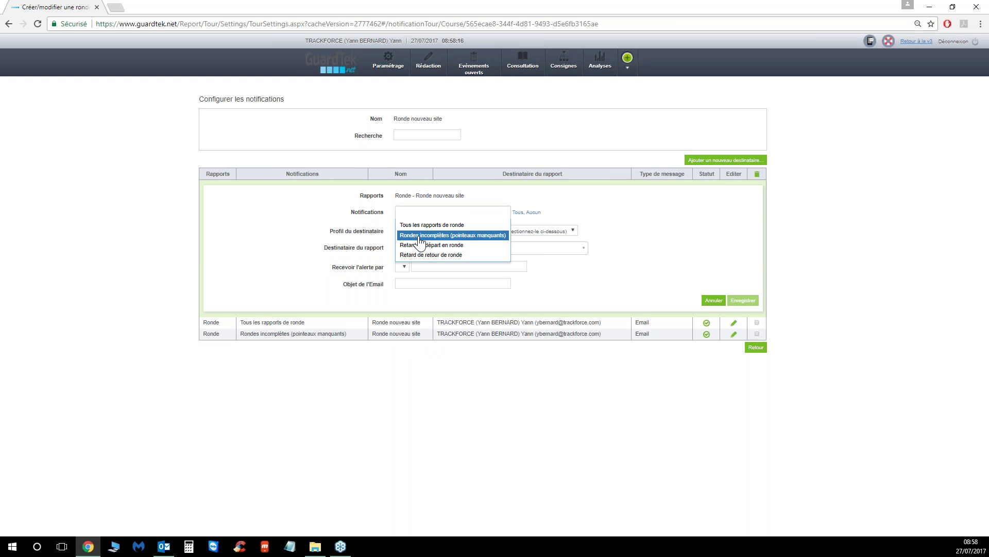
pyautogui.click(420, 238)
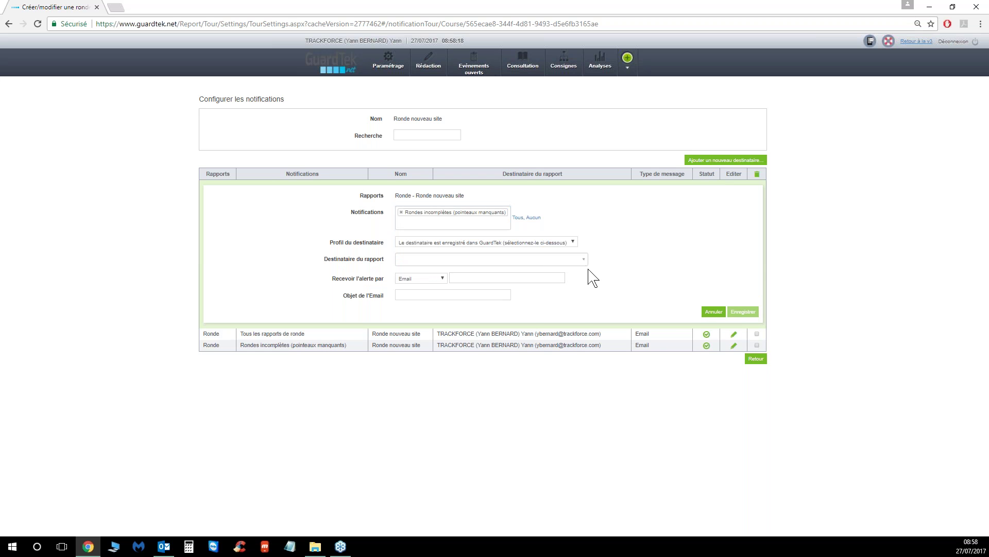
pyautogui.click(511, 259)
pyautogui.click(448, 316)
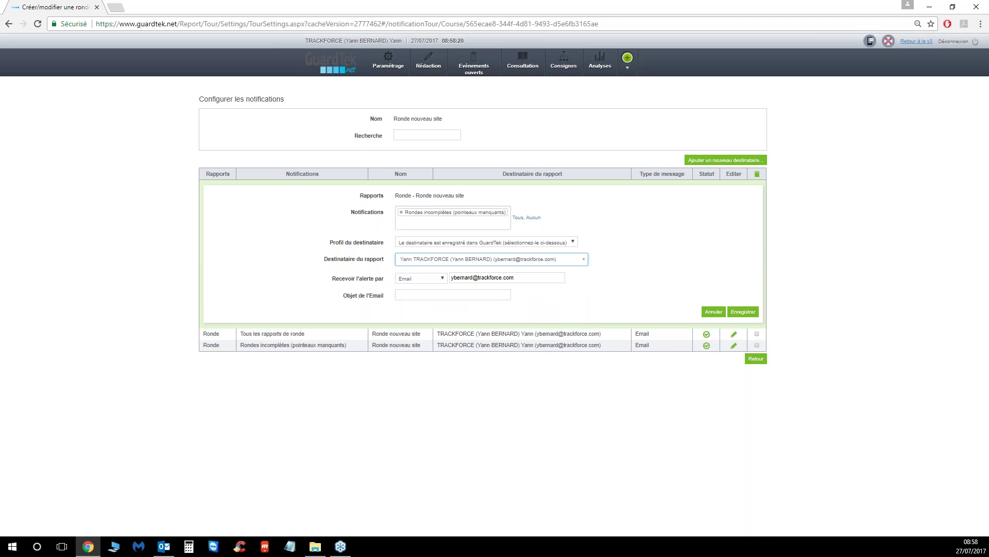
# Switch the alert to SMS, enter the user's phone number, and save the entry
pyautogui.click(440, 279)
pyautogui.click(412, 294)
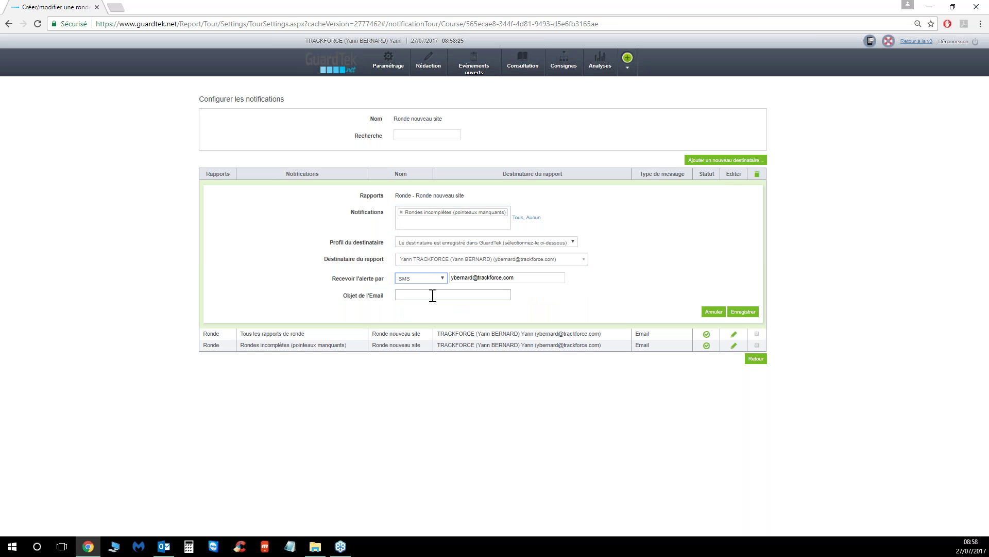
pyautogui.click(514, 278)
pyautogui.moveTo(521, 278); pyautogui.dragTo(446, 278)
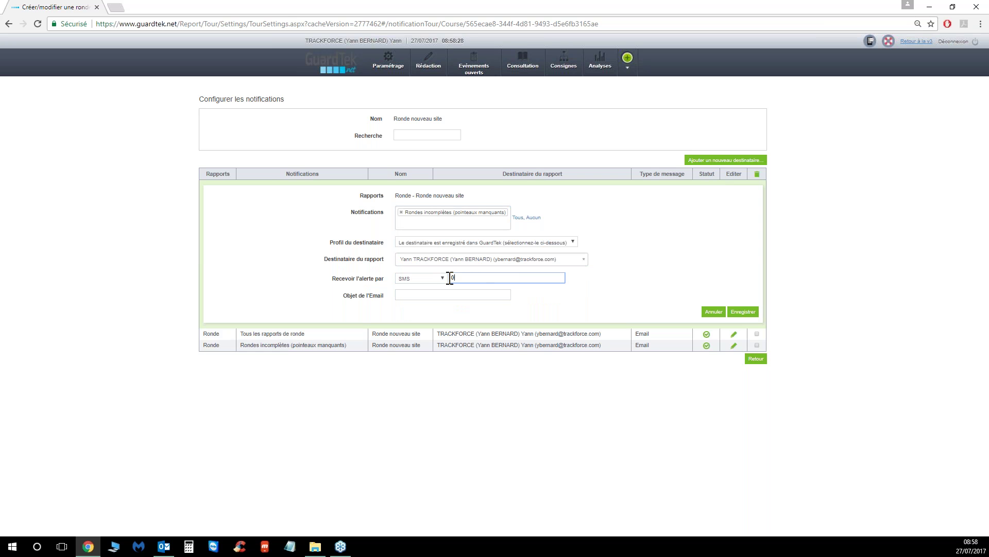
pyautogui.click(743, 311)
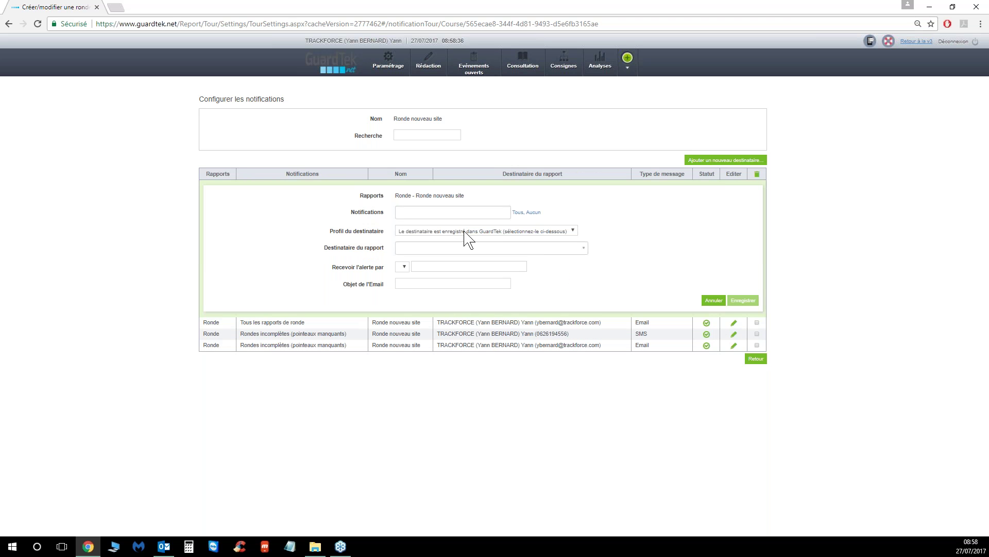
# Subscribe a recipient to Tous les rapports de ronde using the Nouveau contact profile
pyautogui.click(464, 216)
pyautogui.click(443, 224)
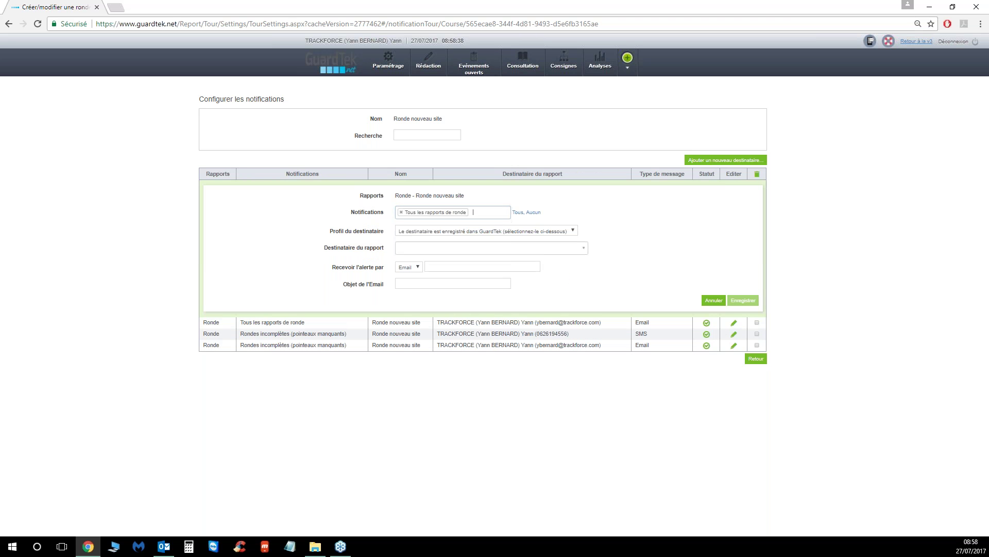
pyautogui.click(548, 233)
pyautogui.click(434, 262)
pyautogui.click(534, 251)
pyautogui.click(574, 236)
pyautogui.click(569, 230)
pyautogui.click(442, 278)
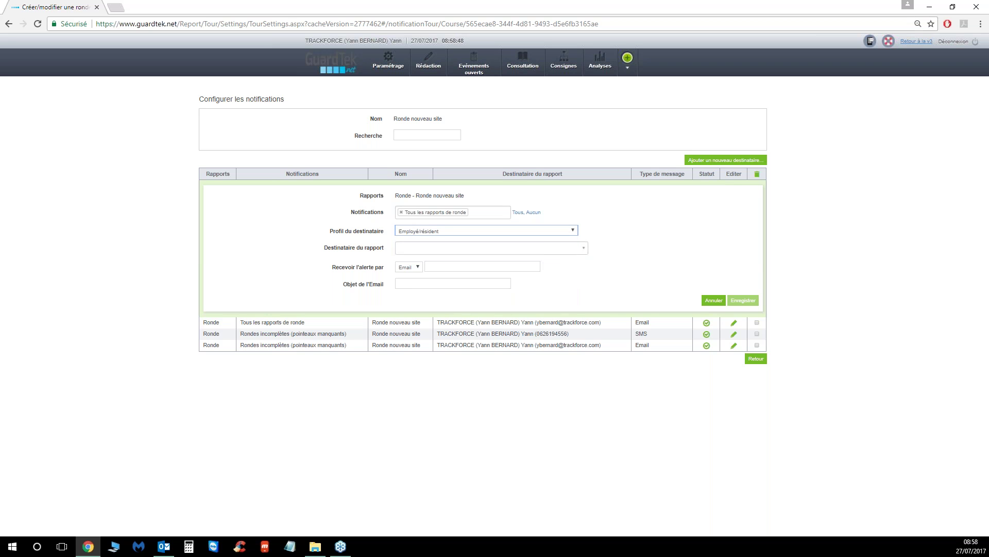
pyautogui.click(578, 251)
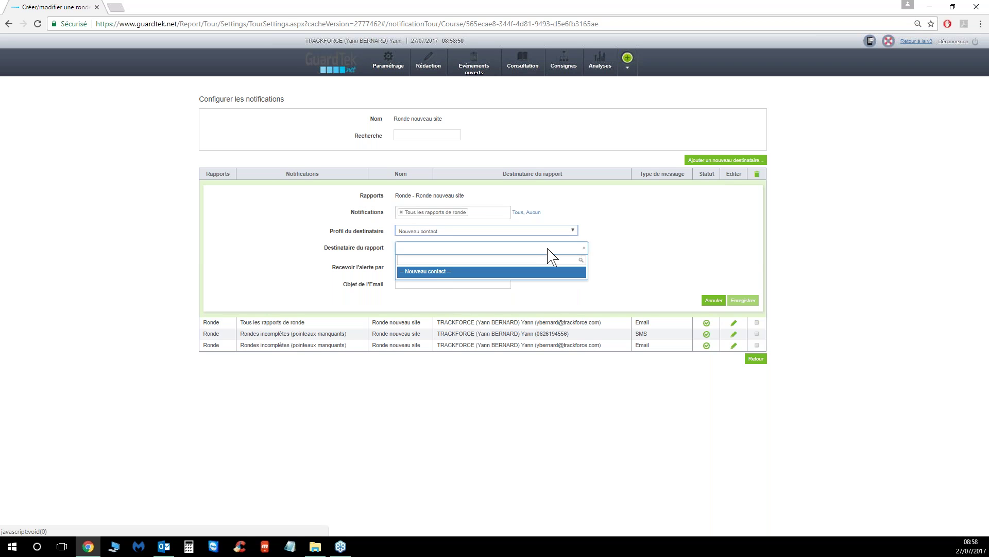
pyautogui.click(470, 272)
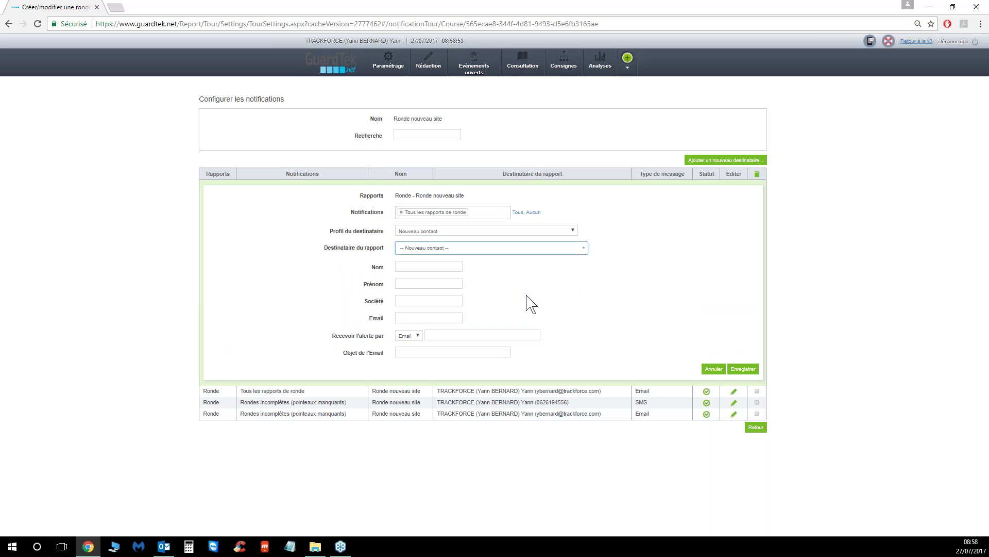
# Fill in the contact's last name, first name, company DMCI and e-mail, then save
pyautogui.click(439, 267)
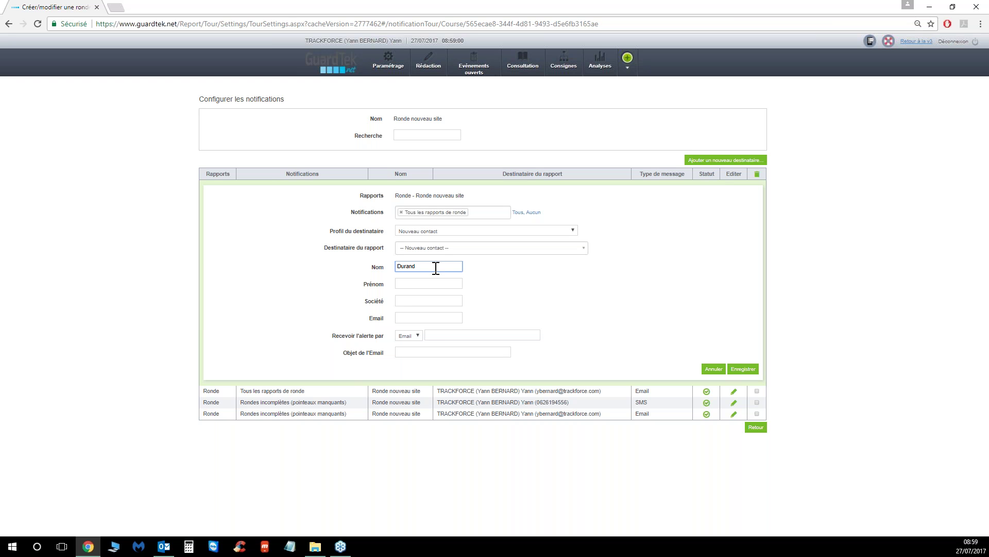
pyautogui.click(408, 285)
pyautogui.write('jean')
pyautogui.click(417, 301)
pyautogui.write('DMCI')
pyautogui.click(416, 317)
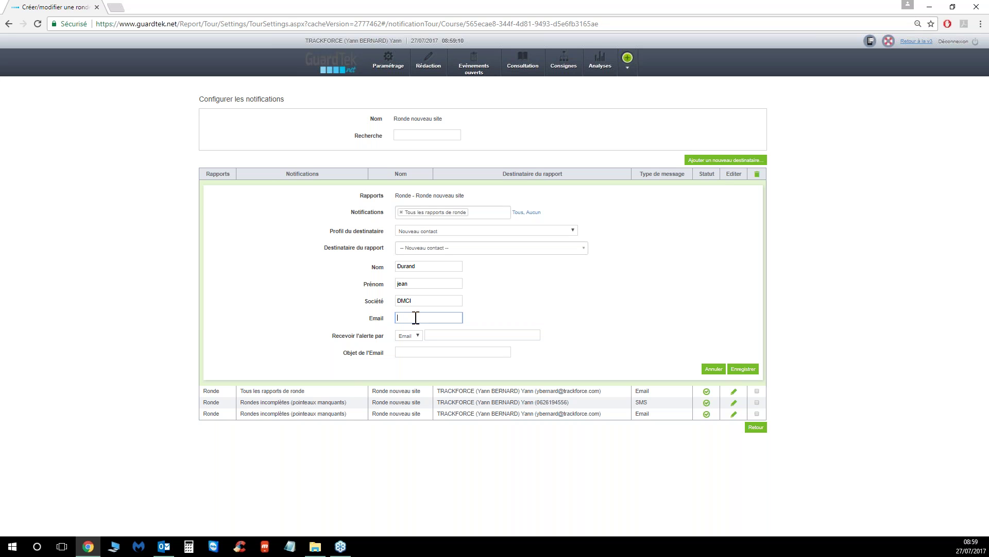
pyautogui.click(743, 370)
# Subscribe the new DMCI contact to Rondes incomplètes (pointeaux manquants) as recipient
pyautogui.click(455, 212)
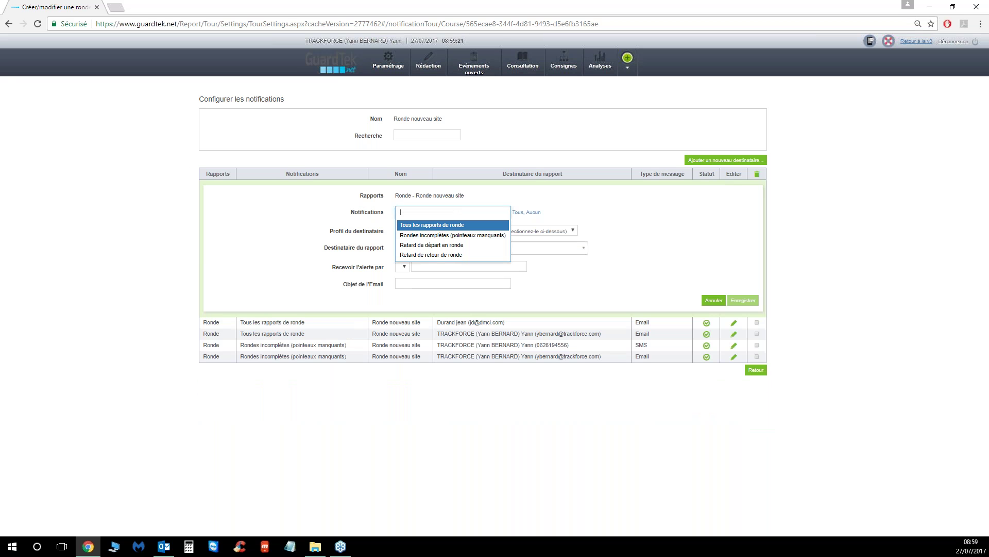
pyautogui.click(431, 235)
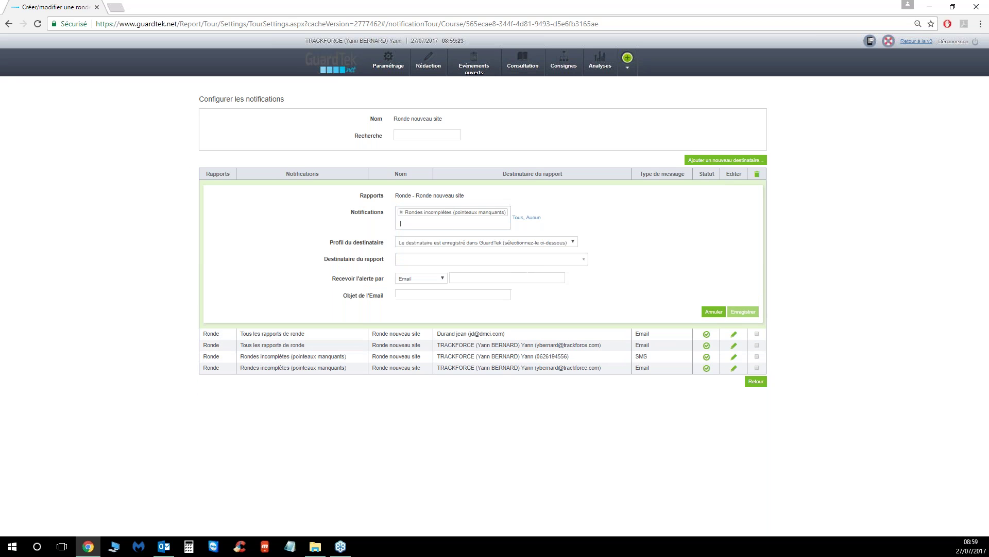
pyautogui.click(557, 243)
pyautogui.click(466, 273)
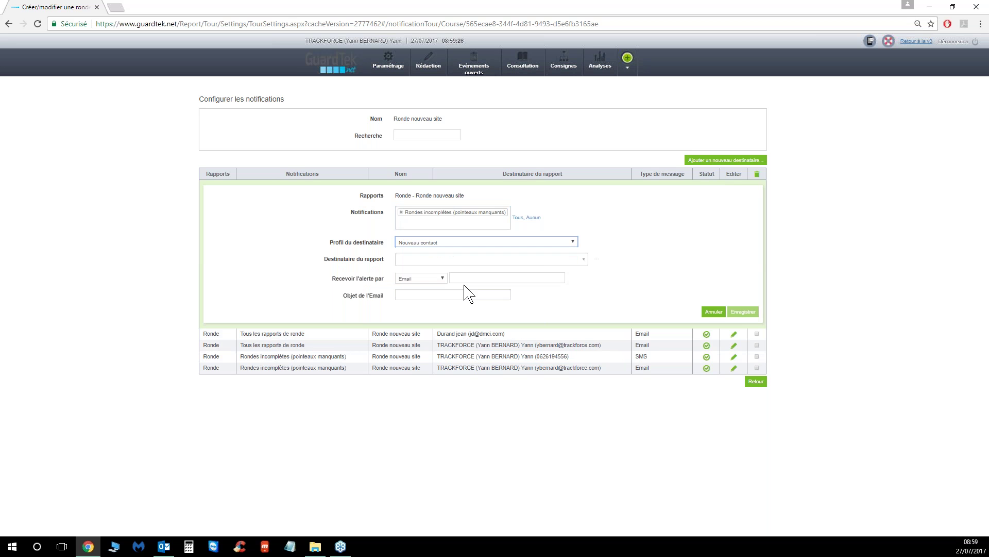
pyautogui.click(583, 260)
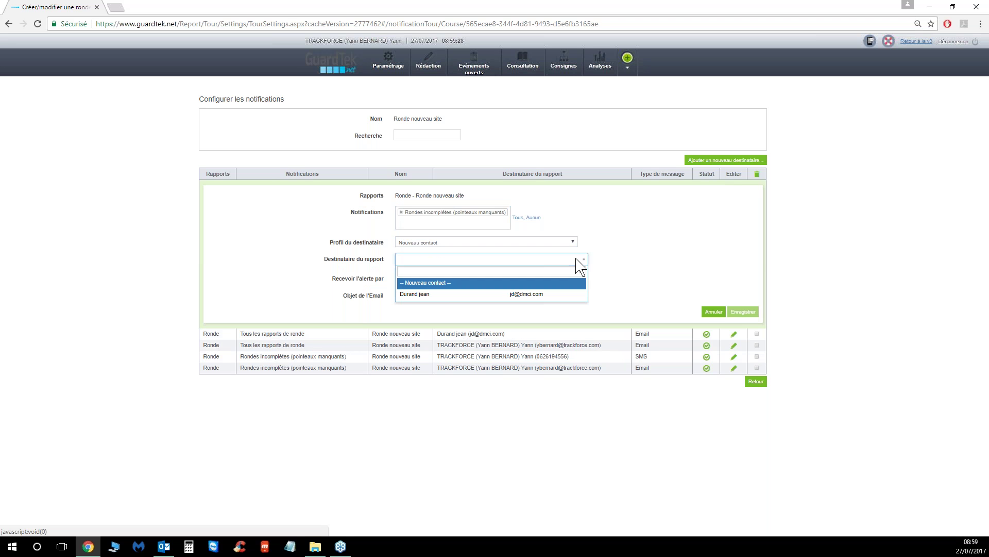
pyautogui.click(488, 298)
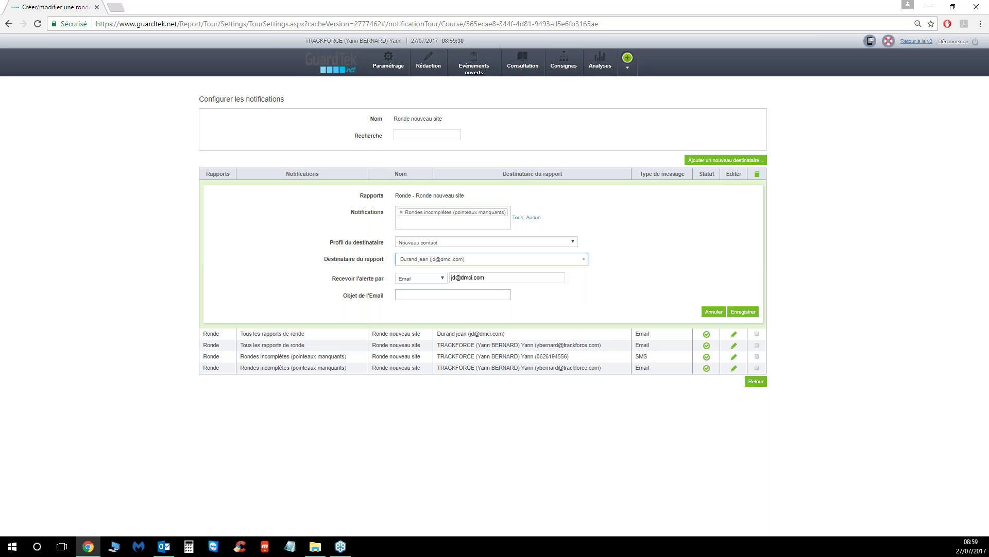
# Change the contact's alert method to SMS with their phone number and save
pyautogui.click(442, 278)
pyautogui.click(443, 305)
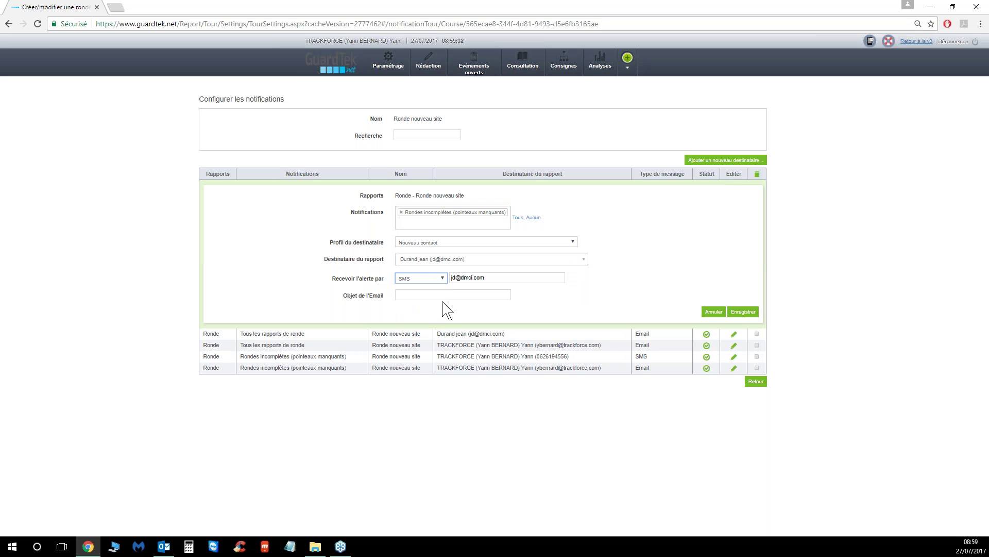
pyautogui.tripleClick(451, 278)
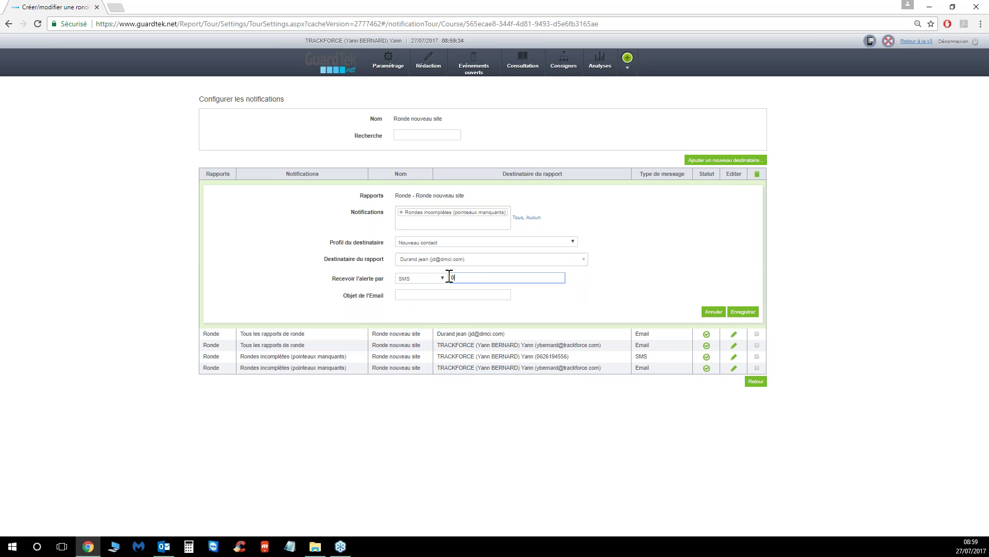
pyautogui.click(743, 311)
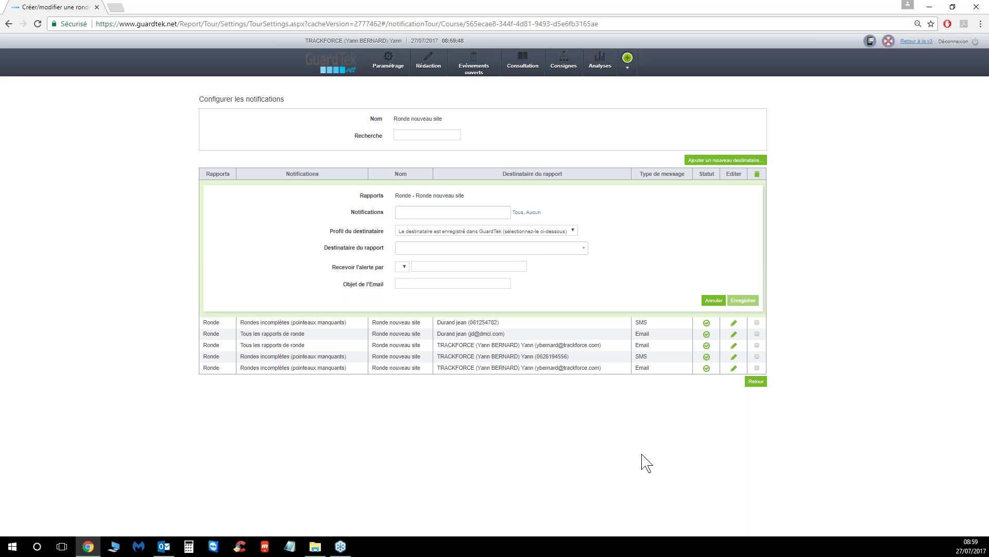
# Deactivate the DMCI contact's SMS entry and delete both Tous les rapports de ronde entries
pyautogui.click(707, 324)
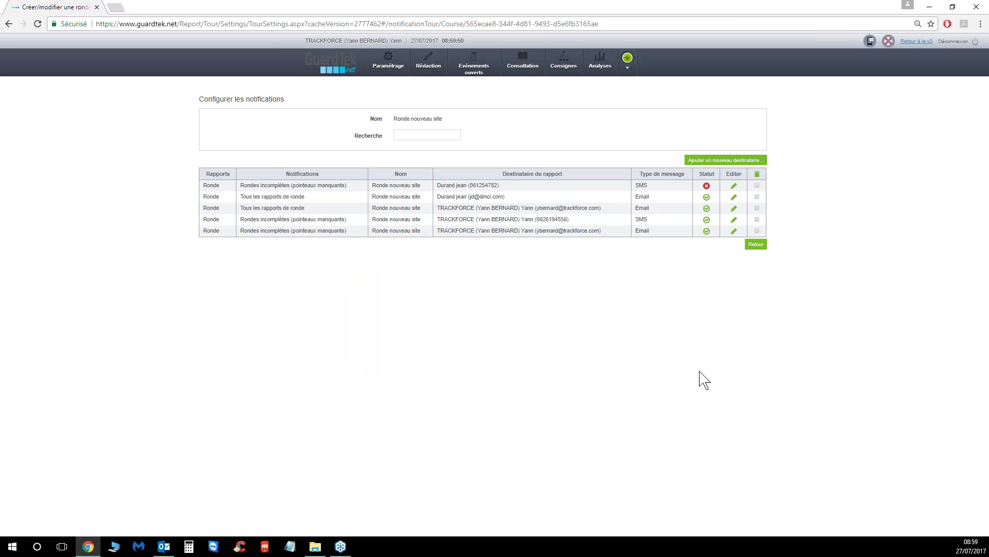
pyautogui.click(706, 208)
pyautogui.click(757, 208)
pyautogui.click(757, 197)
pyautogui.click(757, 174)
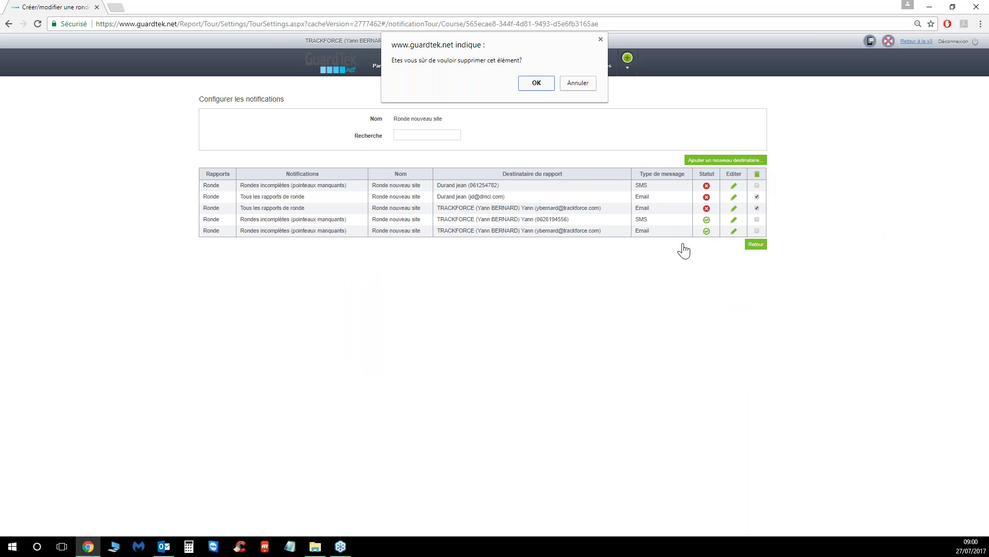
pyautogui.click(535, 86)
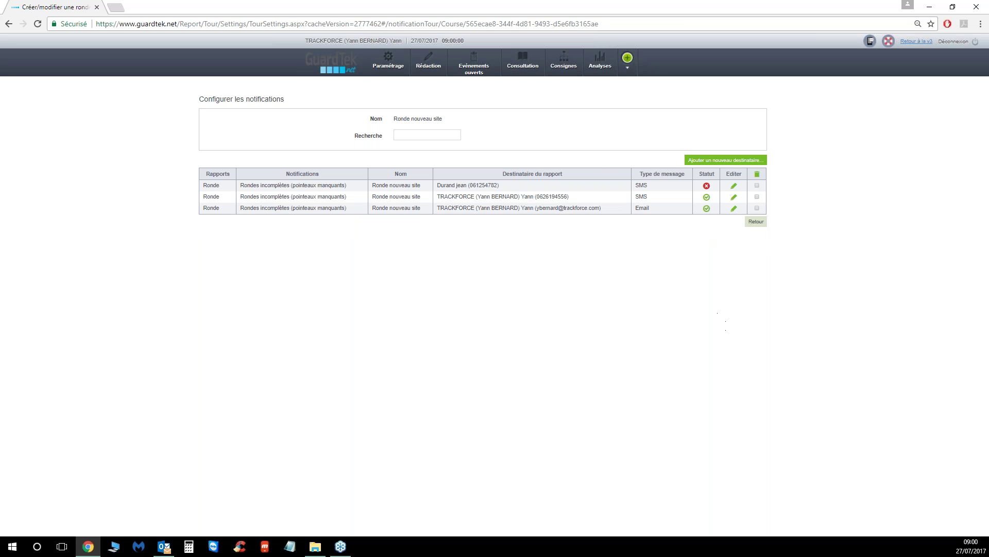